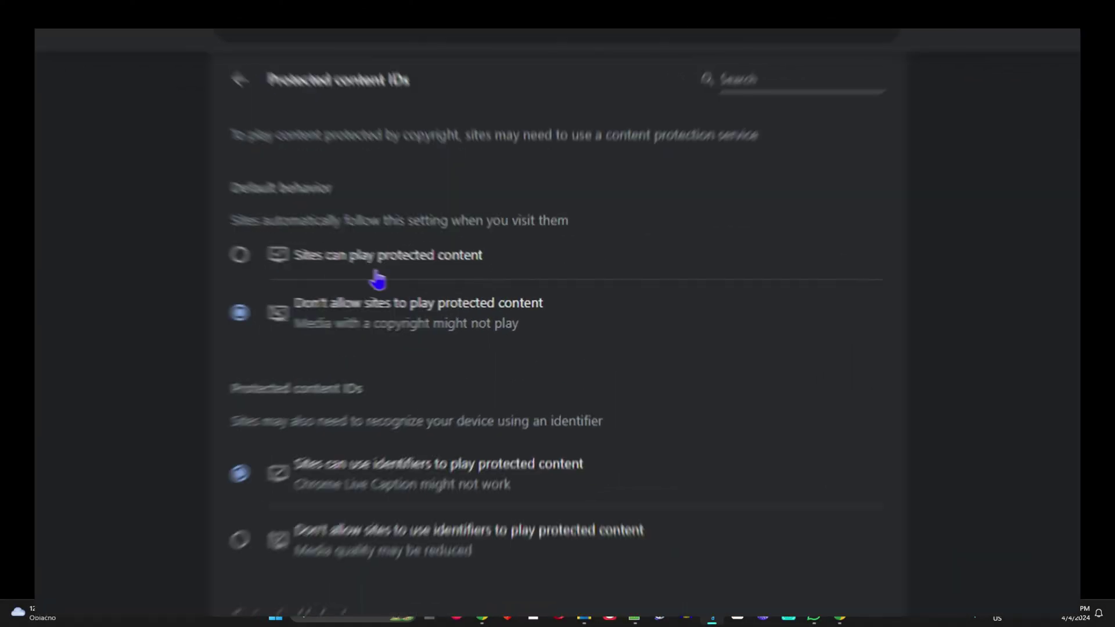
# Step: Choose 'Sites can play protected content' on the Protected content IDs page
pyautogui.click(212, 240)
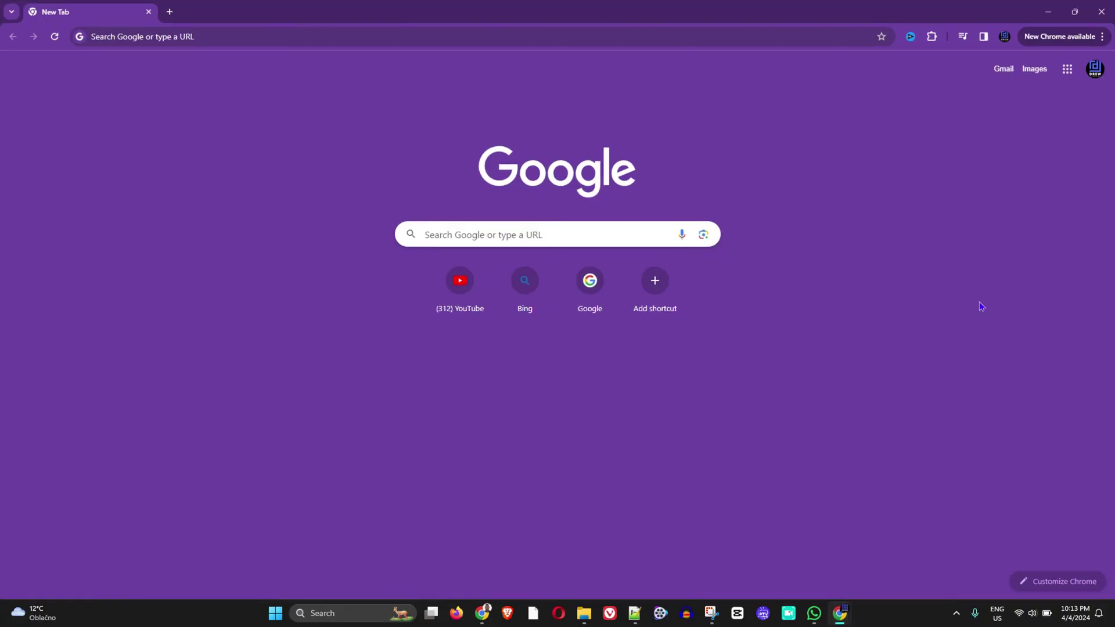
# Step: Reach Chrome's Privacy and security settings page from the browser menu
pyautogui.click(1103, 37)
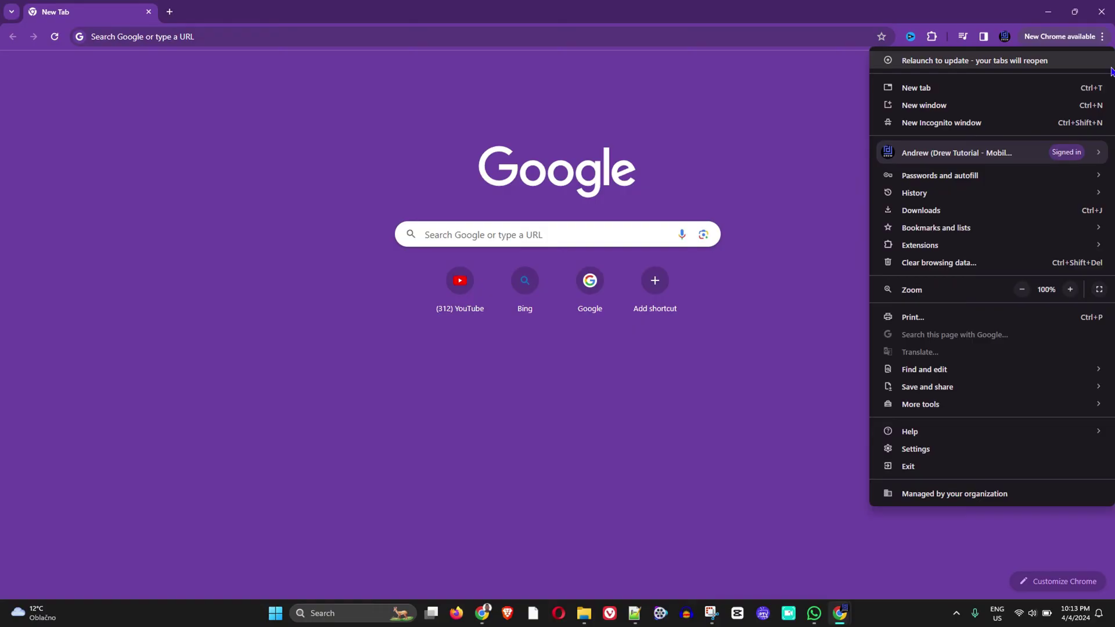
pyautogui.click(838, 556)
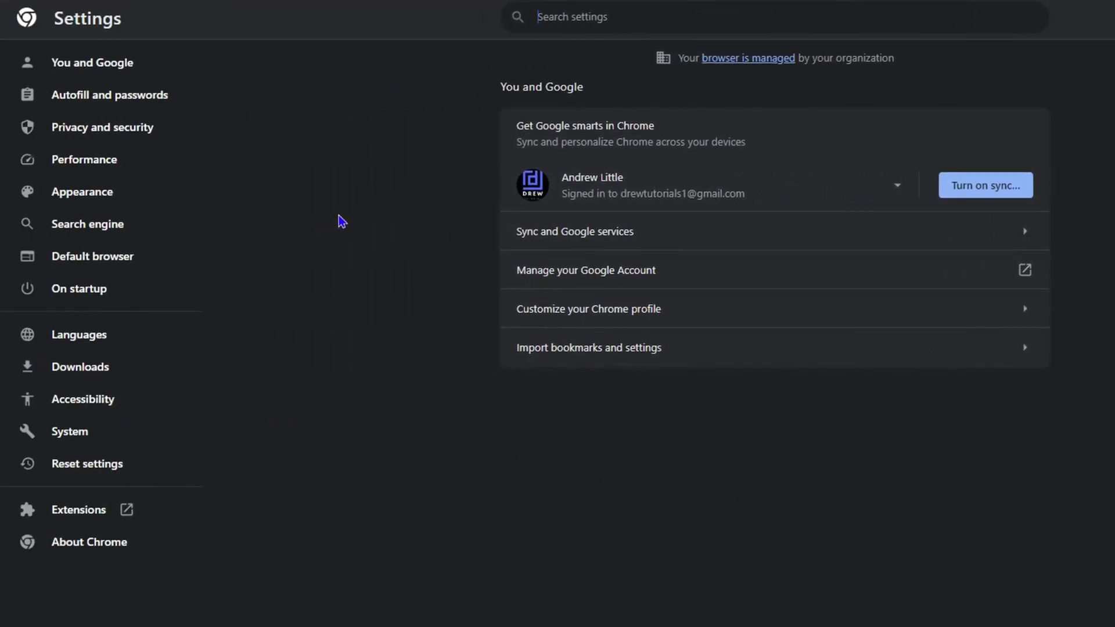
pyautogui.click(107, 142)
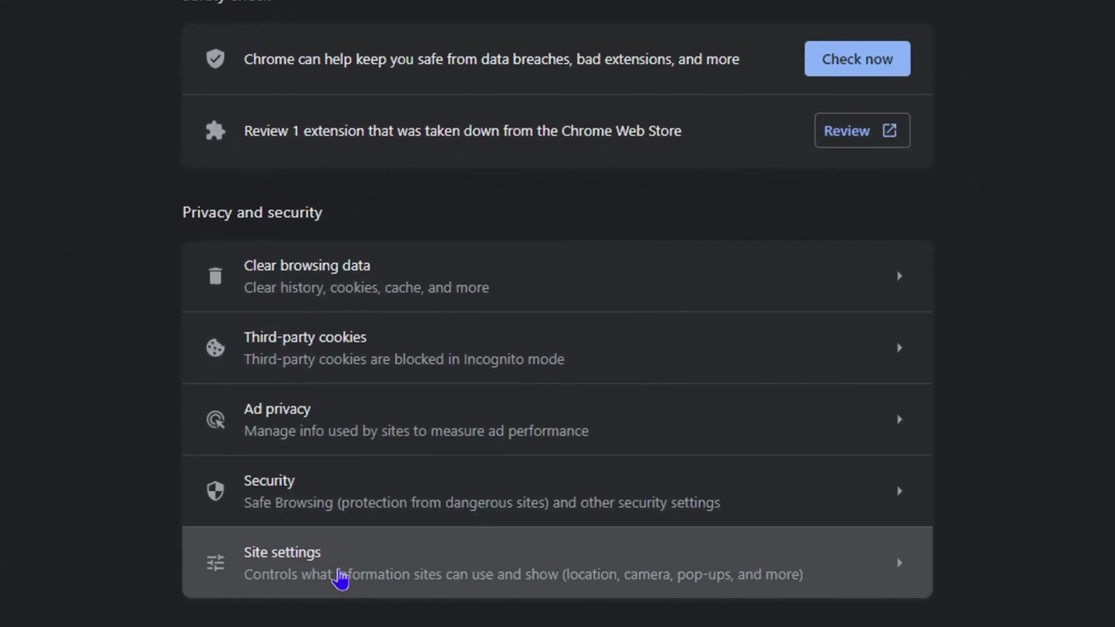
# Step: Show Site settings with 'Additional content settings' expanded to list Protected content IDs
pyautogui.click(341, 579)
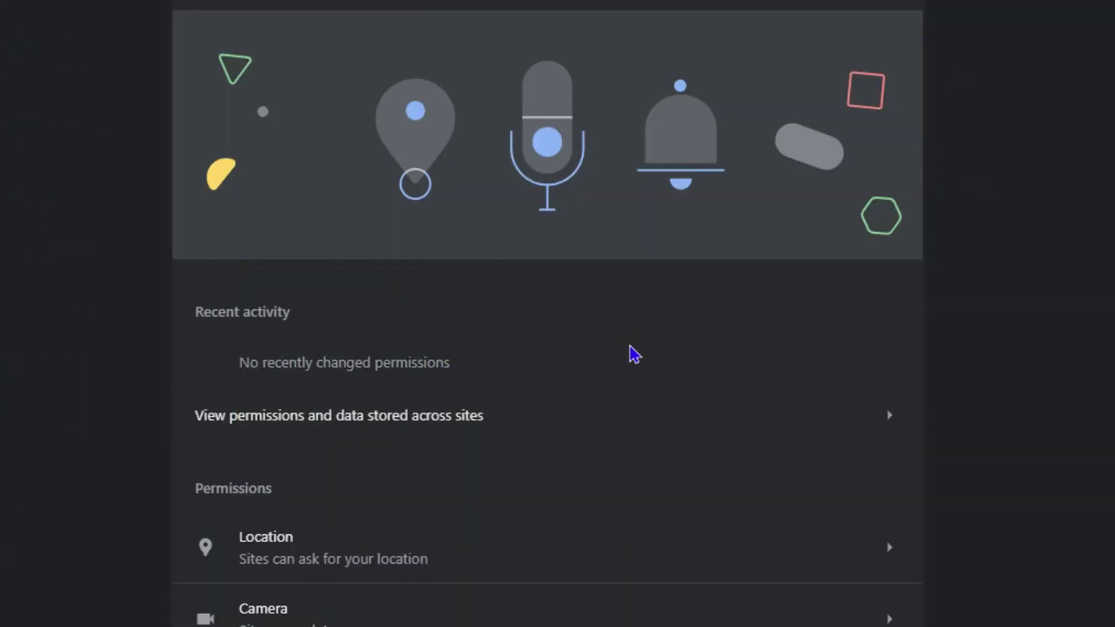
pyautogui.scroll(-5, 579, 153)
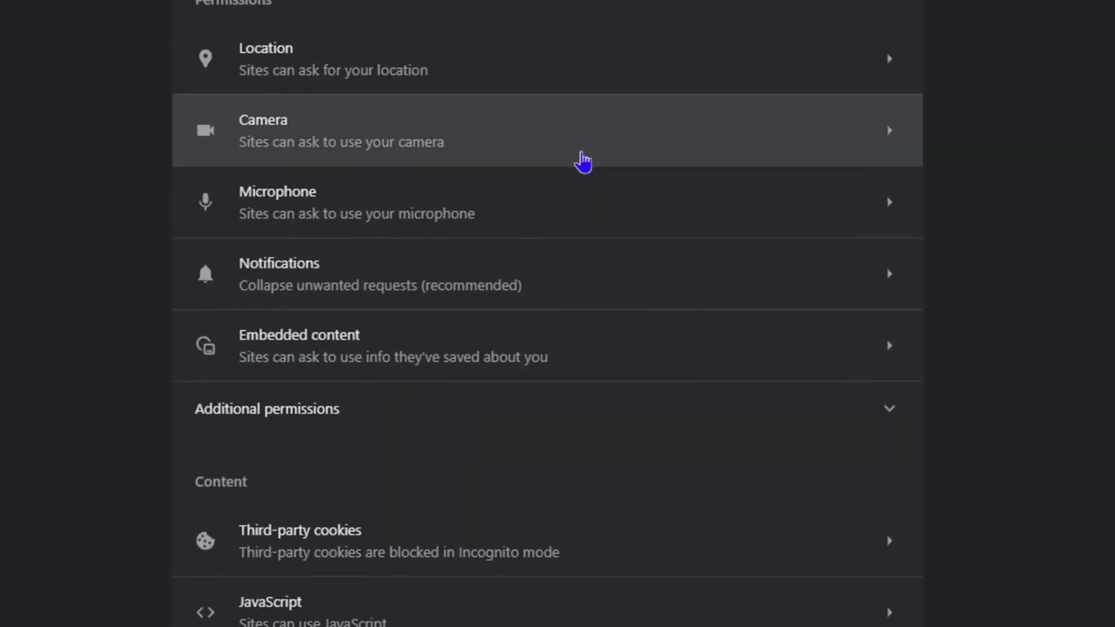
pyautogui.scroll(-1, 488, 331)
pyautogui.scroll(-3, 385, 499)
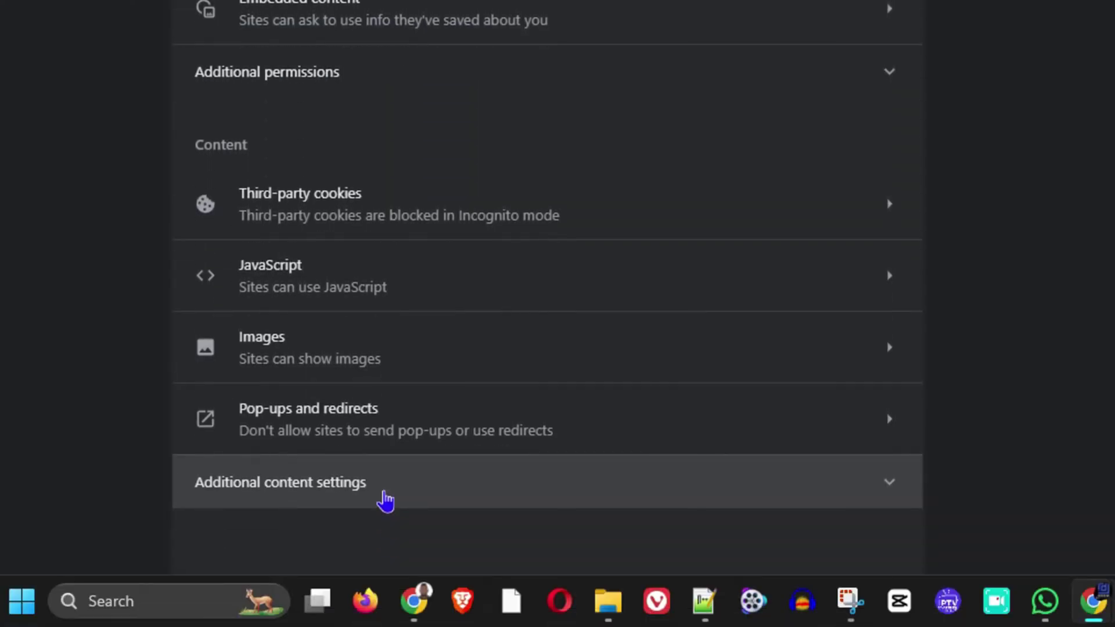
pyautogui.click(385, 499)
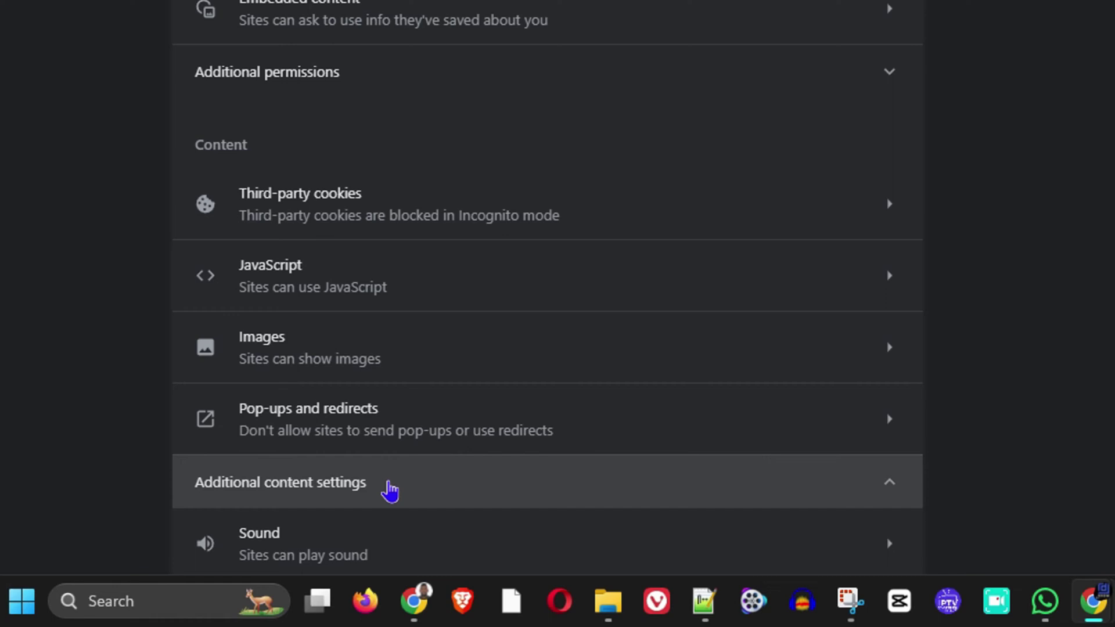
pyautogui.scroll(-6, 952, 5)
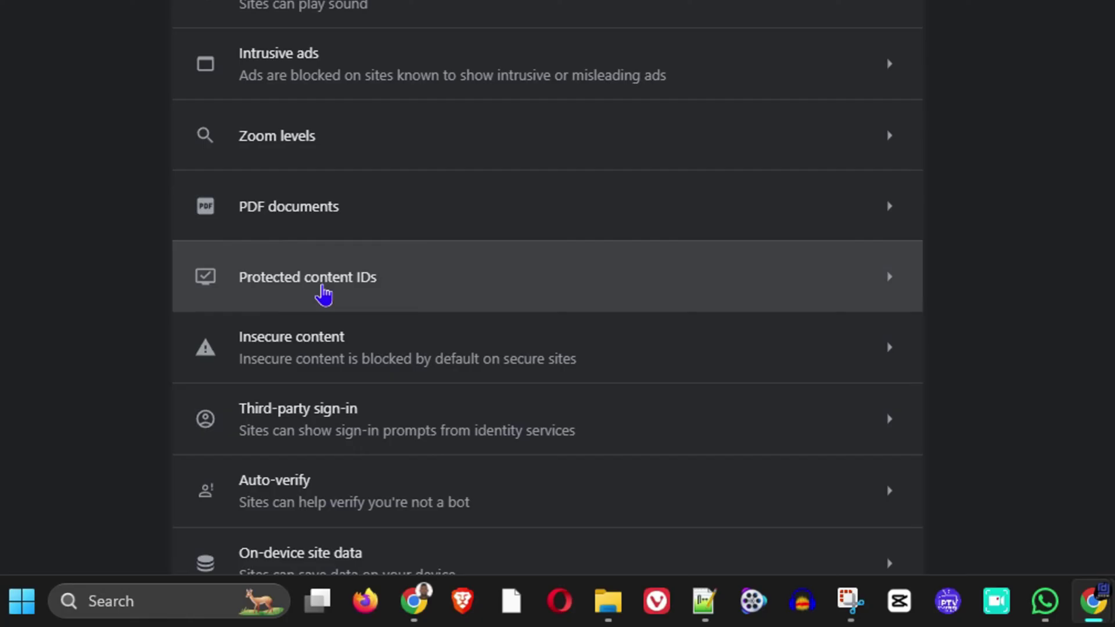
# Step: Set Protected content IDs to 'Sites can play protected content' by default
pyautogui.click(322, 294)
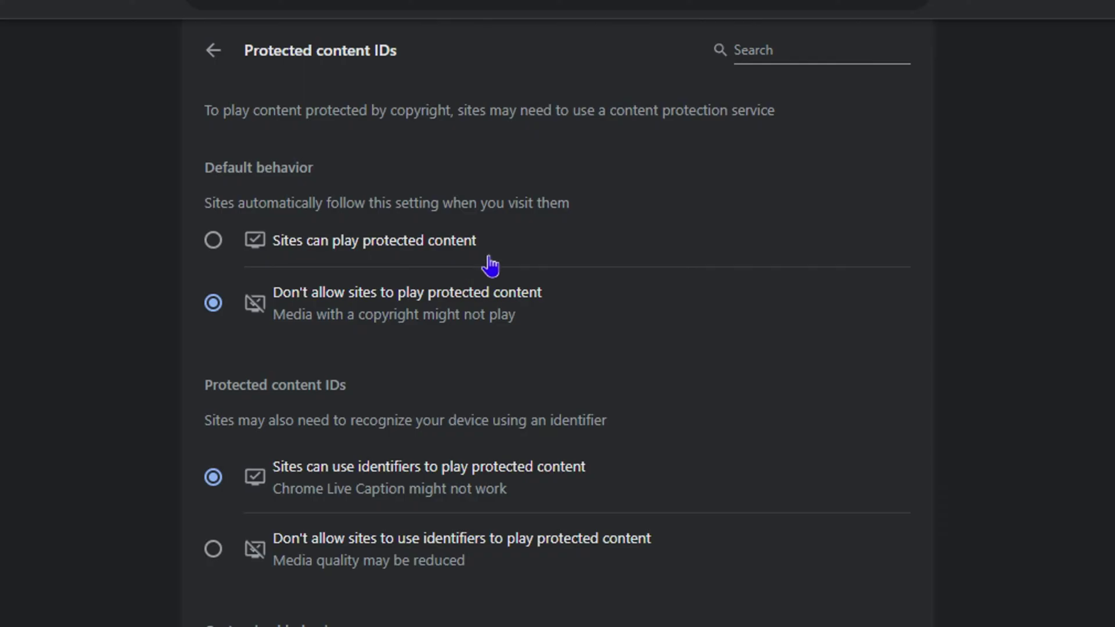
pyautogui.click(213, 242)
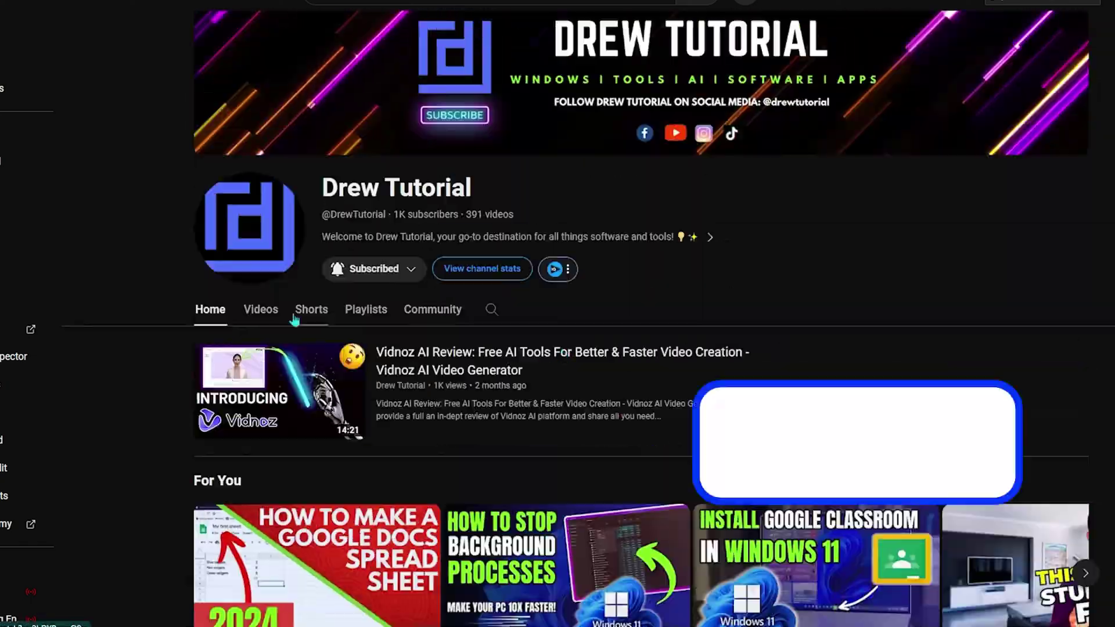
# Step: Browse the channel's Videos list, then its Shorts grid
pyautogui.click(264, 312)
pyautogui.scroll(-5, 465, 352)
pyautogui.scroll(-5, 466, 350)
pyautogui.scroll(-5, 466, 351)
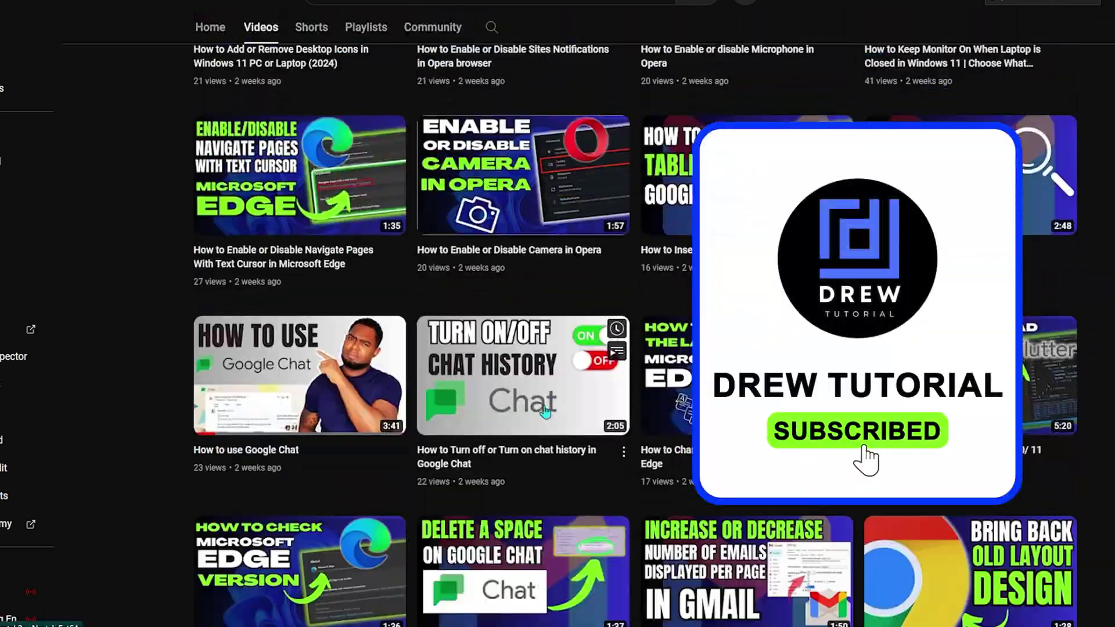
pyautogui.scroll(-5, 466, 351)
pyautogui.scroll(-3, 969, 610)
pyautogui.scroll(10, 645, 462)
pyautogui.scroll(10, 435, 366)
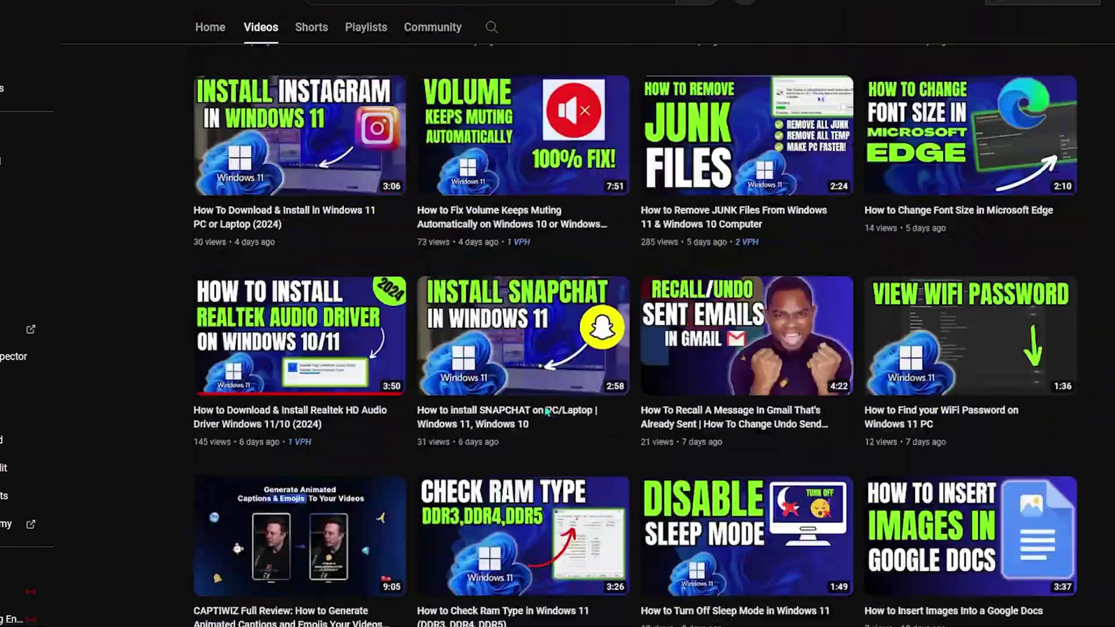
pyautogui.scroll(10, 320, 310)
pyautogui.click(311, 309)
pyautogui.scroll(-5, 562, 448)
pyautogui.scroll(-5, 563, 449)
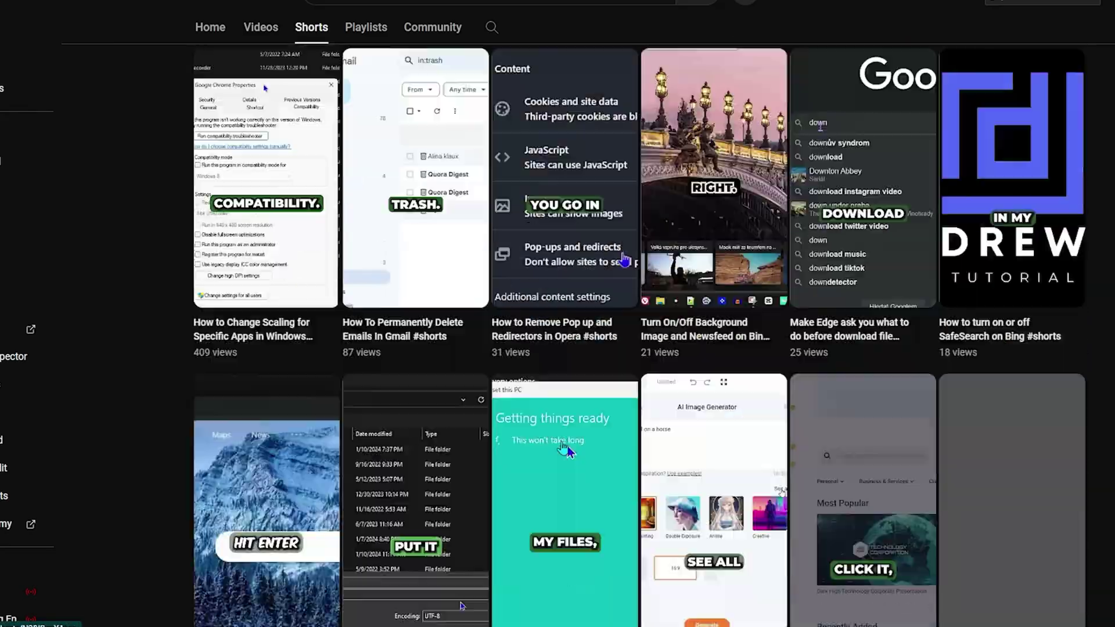
pyautogui.scroll(-5, 563, 448)
pyautogui.scroll(-5, 562, 448)
pyautogui.scroll(-5, 562, 449)
pyautogui.scroll(-5, 562, 448)
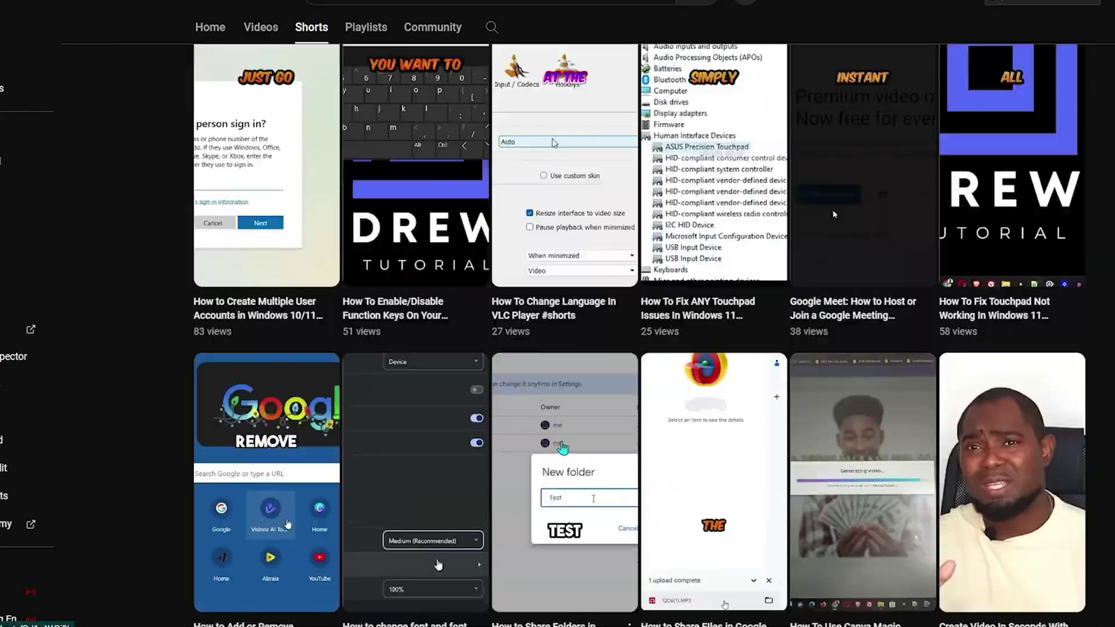
pyautogui.scroll(-5, 563, 449)
pyautogui.scroll(-3, 564, 449)
pyautogui.scroll(-5, 563, 449)
pyautogui.scroll(-5, 563, 449)
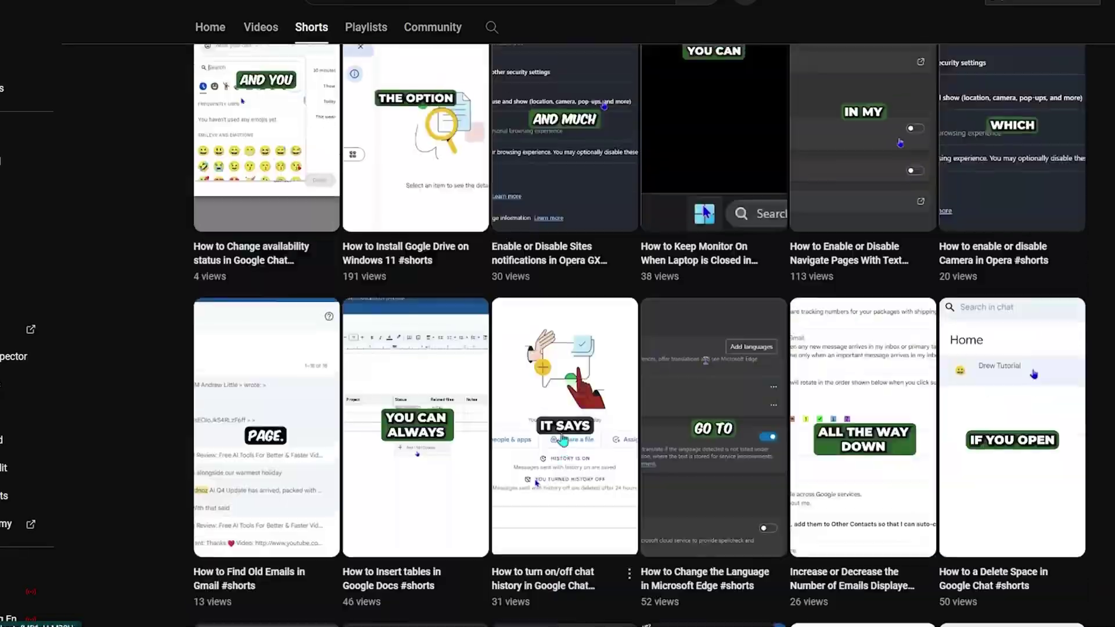